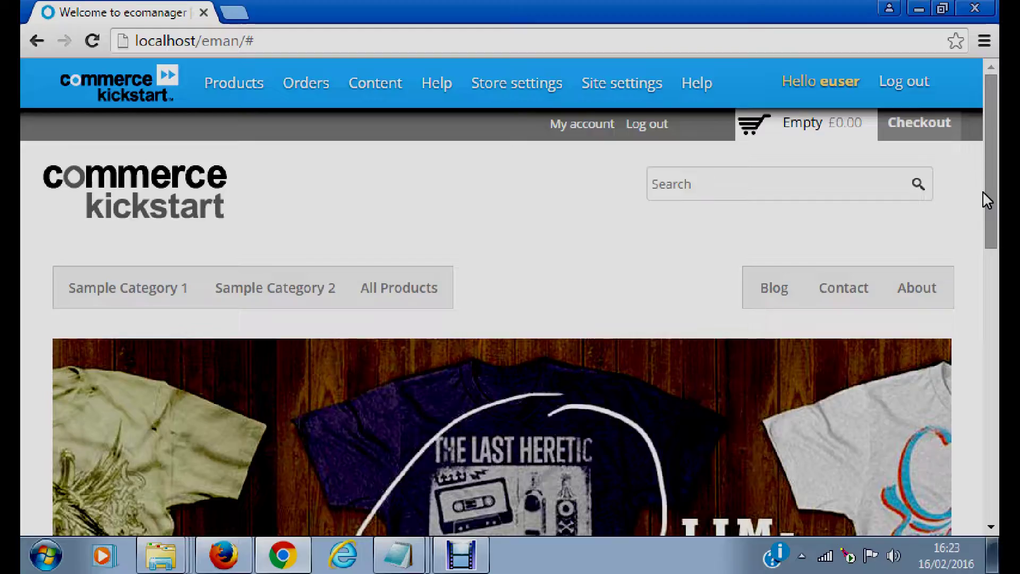
Step: Switch to Firefox to show the other store's Nokia Phone cover product page at £1.80
left_click(990, 189)
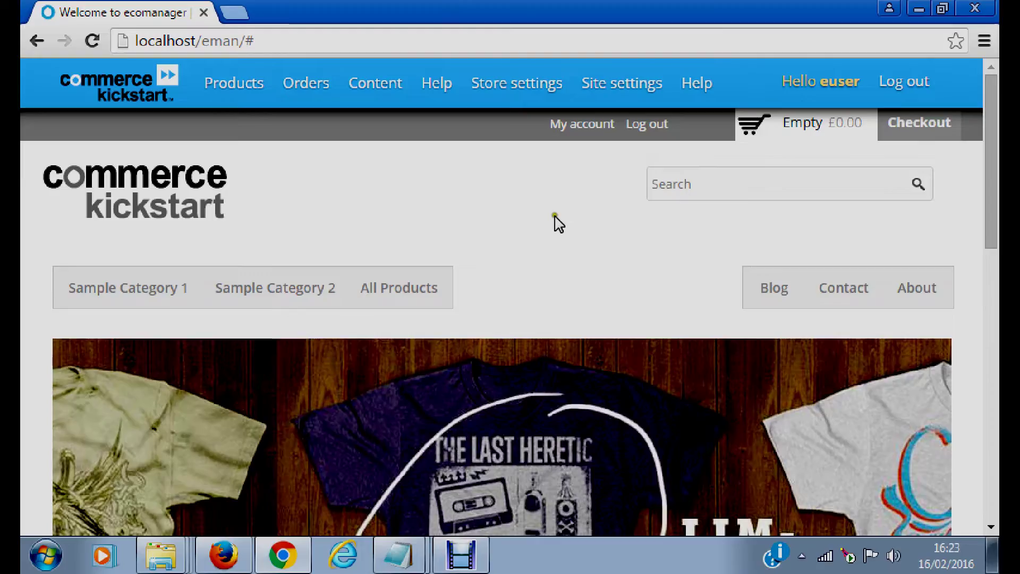
left_click(238, 546)
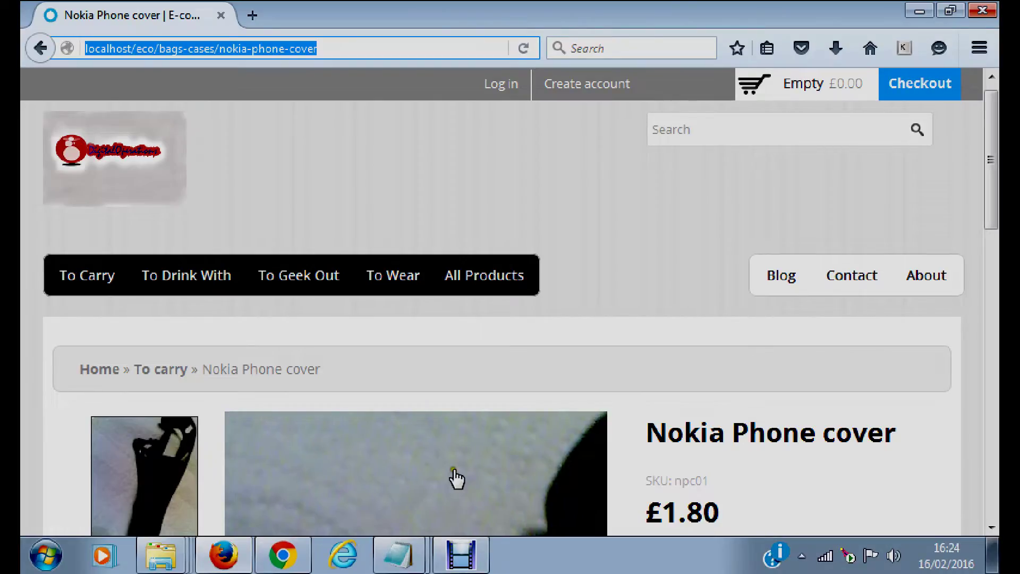
Step: Scroll through the Nokia Phone cover page (SKU npc01, £1.80) in Firefox
scroll(457, 479, "down", 2)
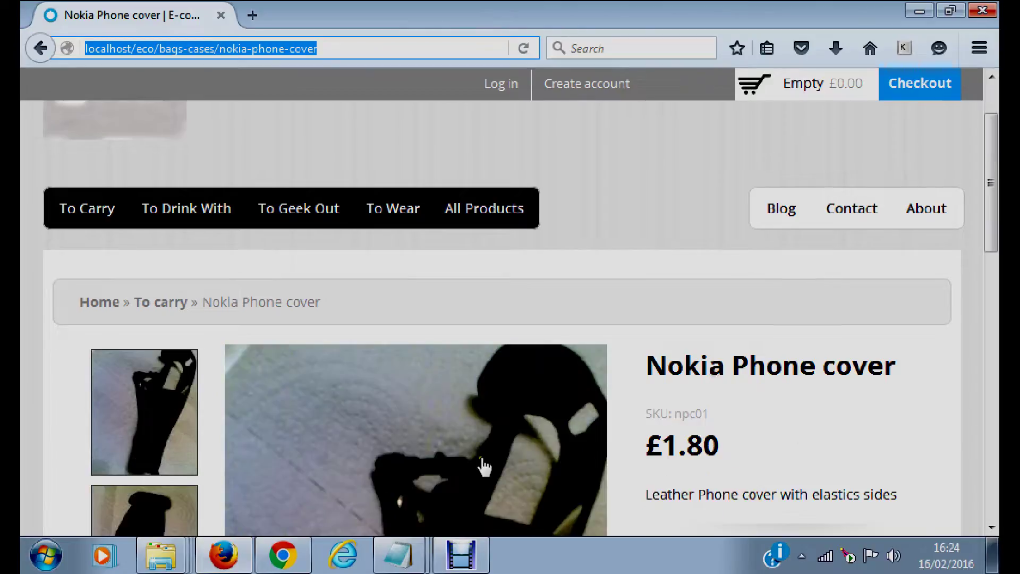
scroll(643, 252, "up", 2)
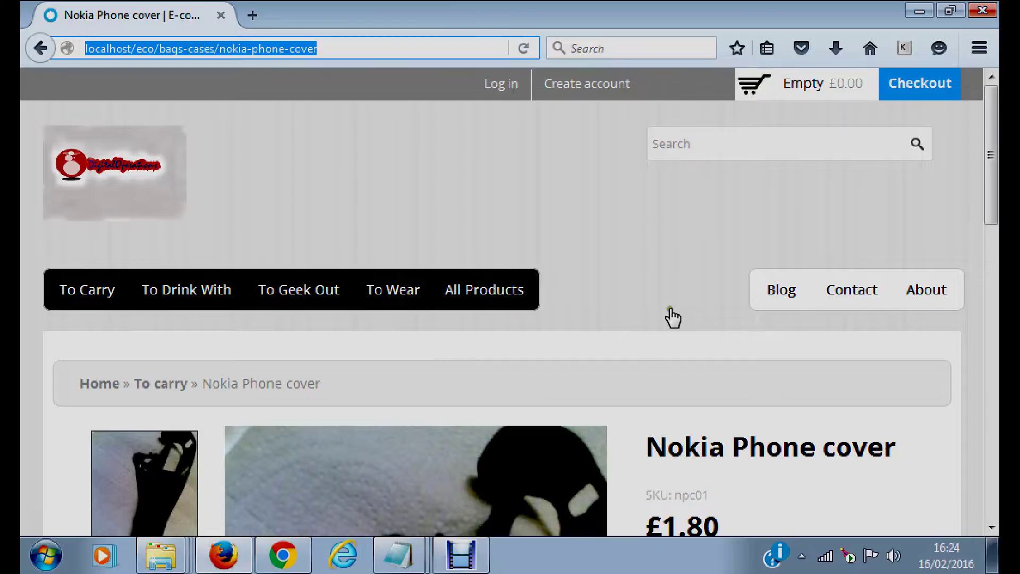
left_click(992, 144)
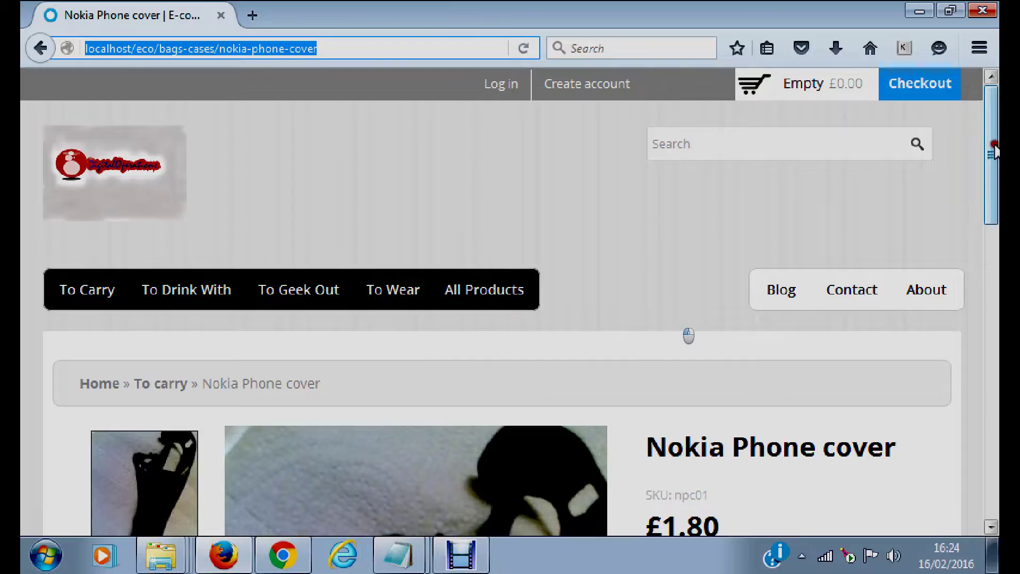
left_click_drag(994, 148, 993, 151)
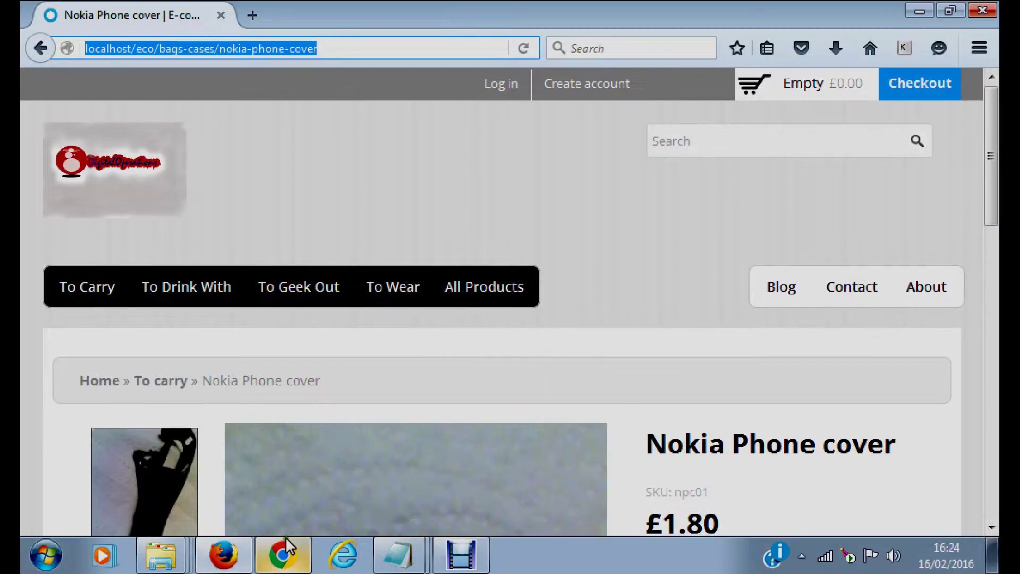
Step: Return to the local Commerce Kickstart storefront in Chrome and bring up the Site settings dropdown
left_click(285, 539)
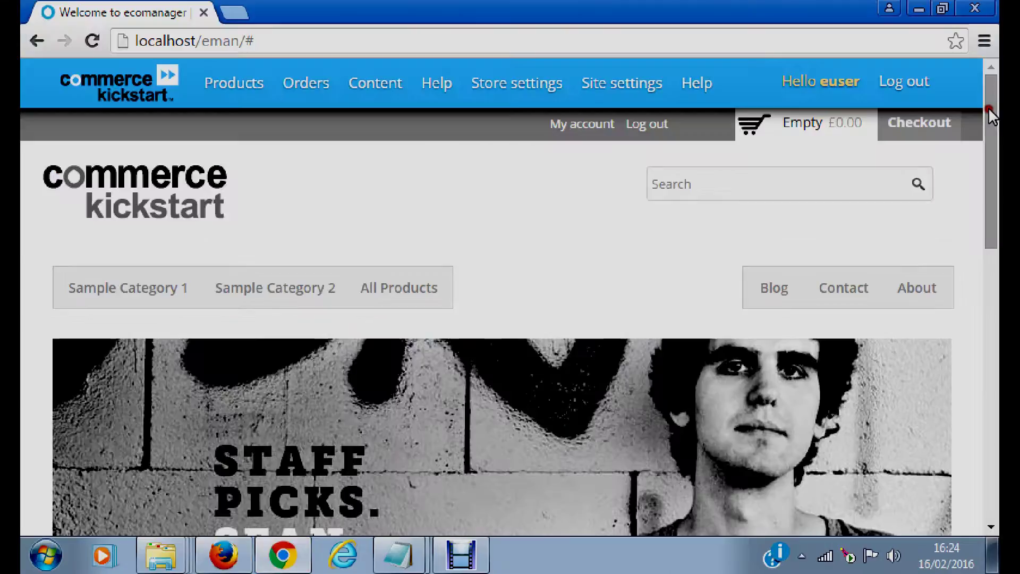
left_click_drag(989, 112, 736, 192)
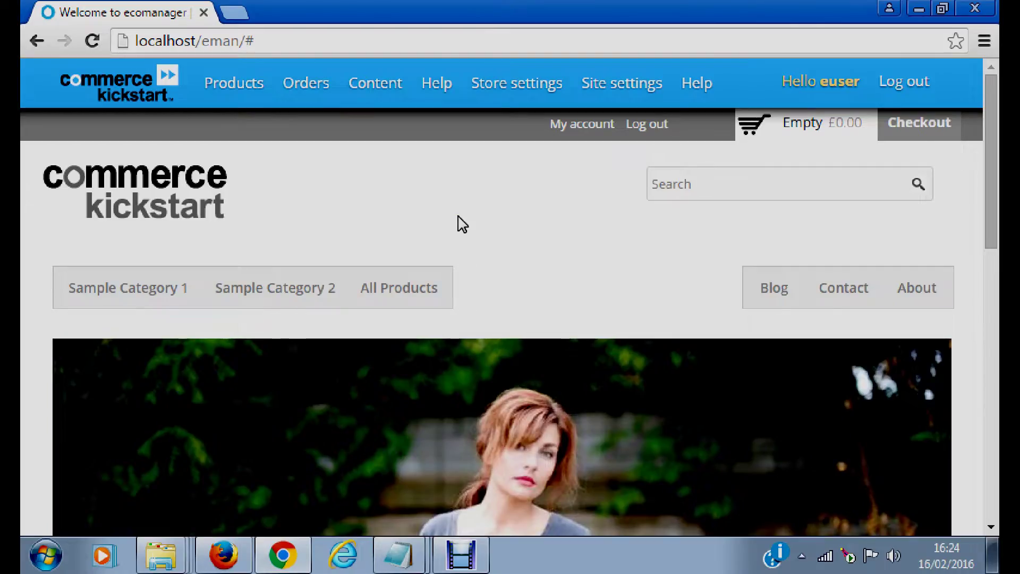
left_click(460, 217)
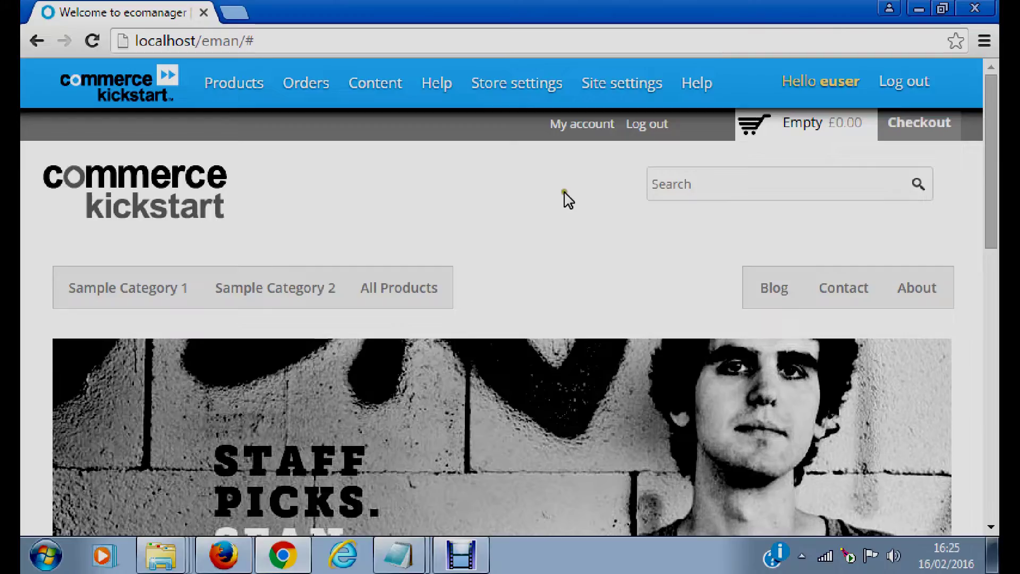
mouse_move(613, 91)
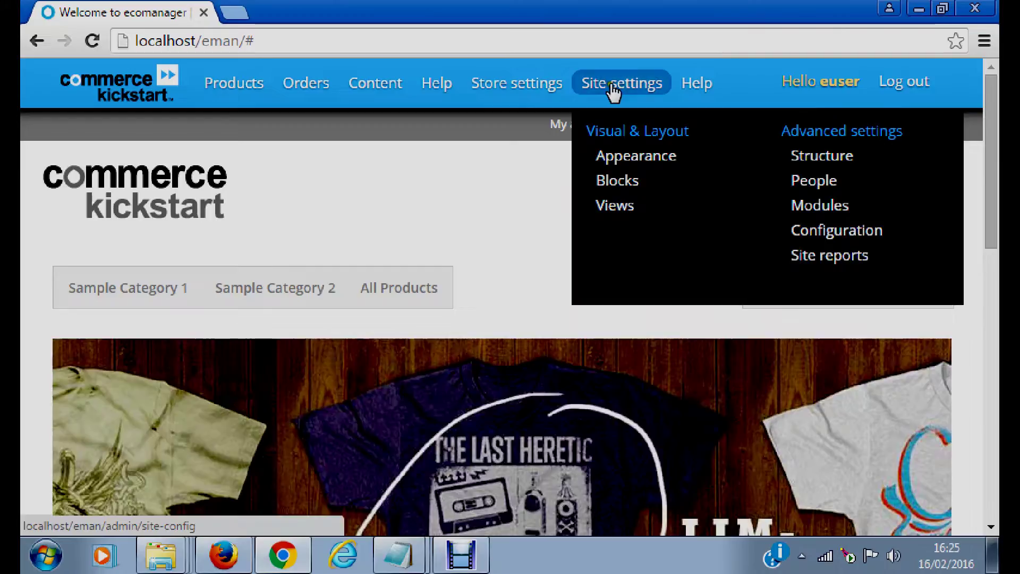
Step: Open Appearance under Visual & Layout to list the site's themes
left_click(641, 159)
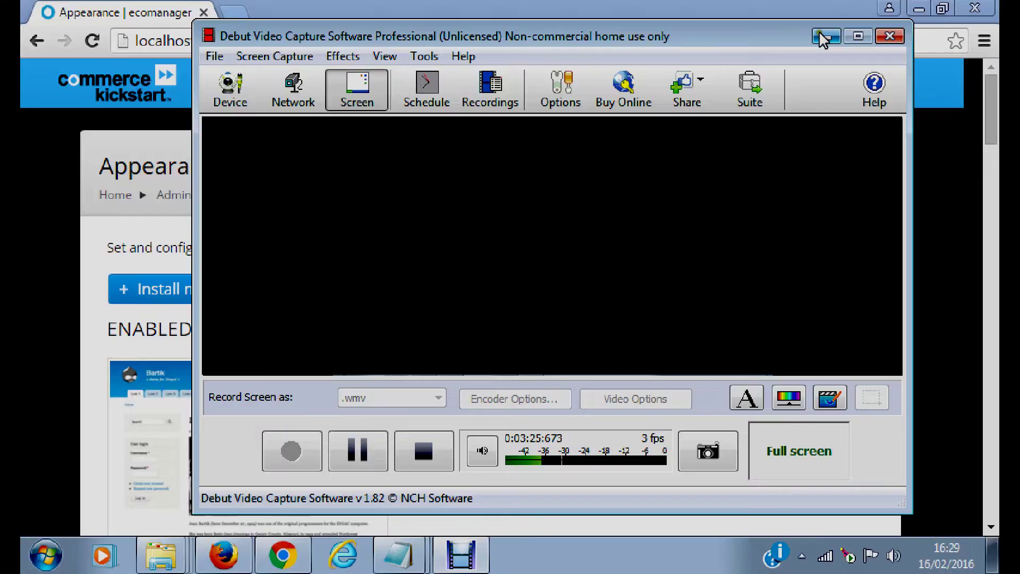
Step: Hide the recorder window and enable Commerce Kickstart Theme 7.x-2.33 from the Disabled Themes list
left_click(823, 37)
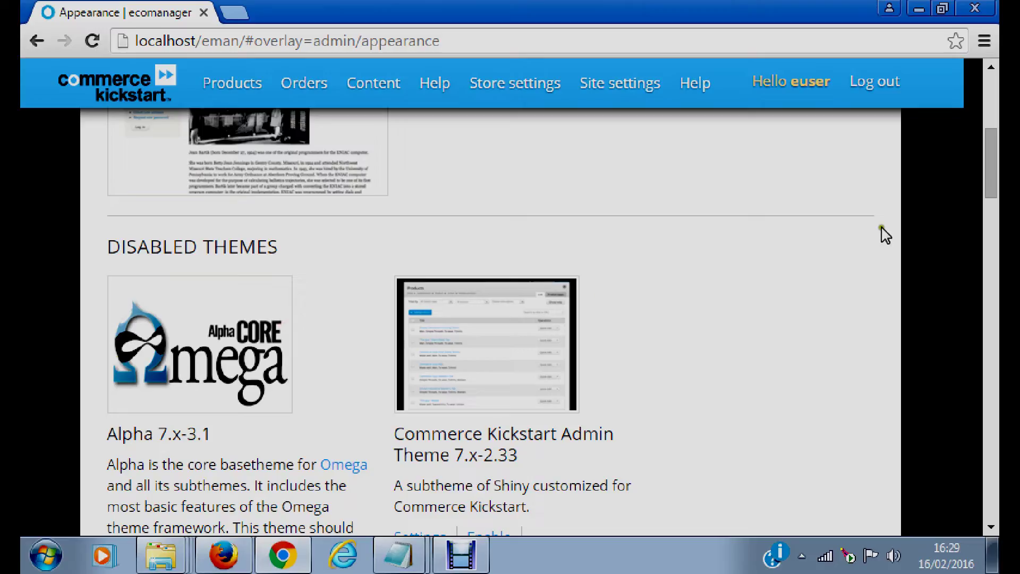
scroll(884, 234, "down", 8)
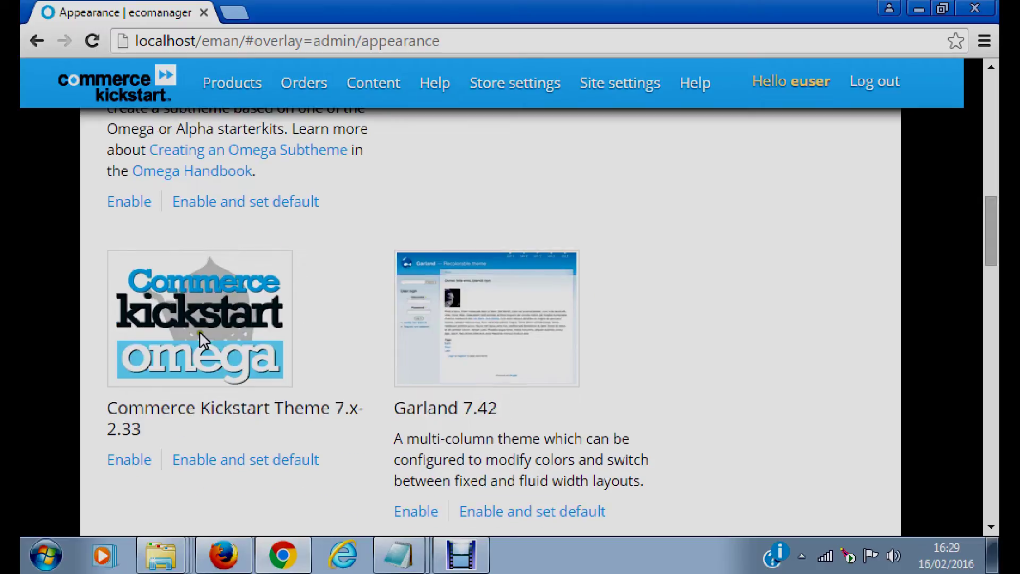
left_click(127, 461)
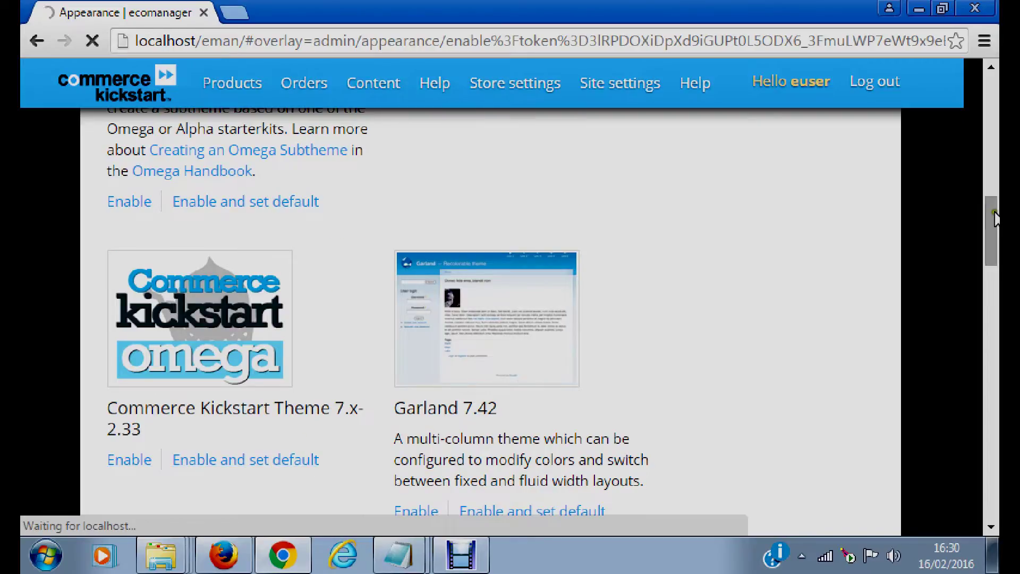
mouse_move(994, 218)
left_mouse_down()
mouse_move(993, 184)
mouse_move(993, 212)
left_mouse_up()
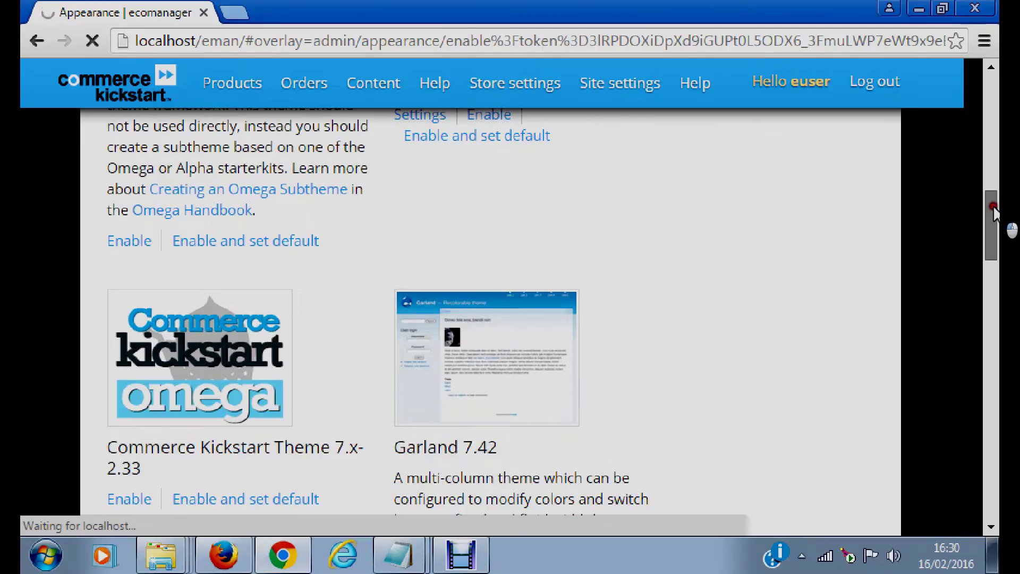
left_click_drag(993, 210, 994, 226)
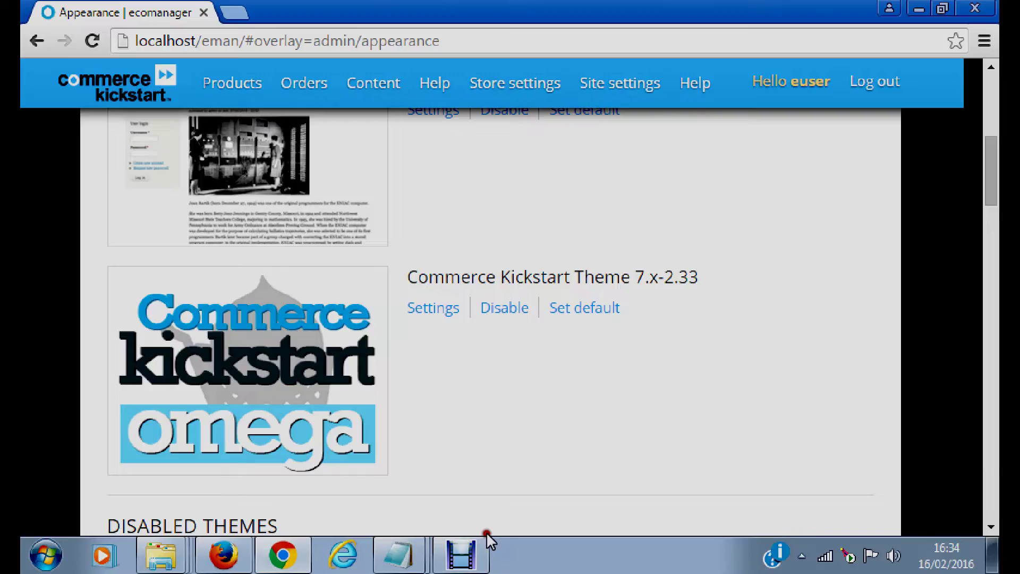
Step: Set Commerce Kickstart Theme 7.x-2.33 as the default theme and check the confirmation message
left_click(585, 308)
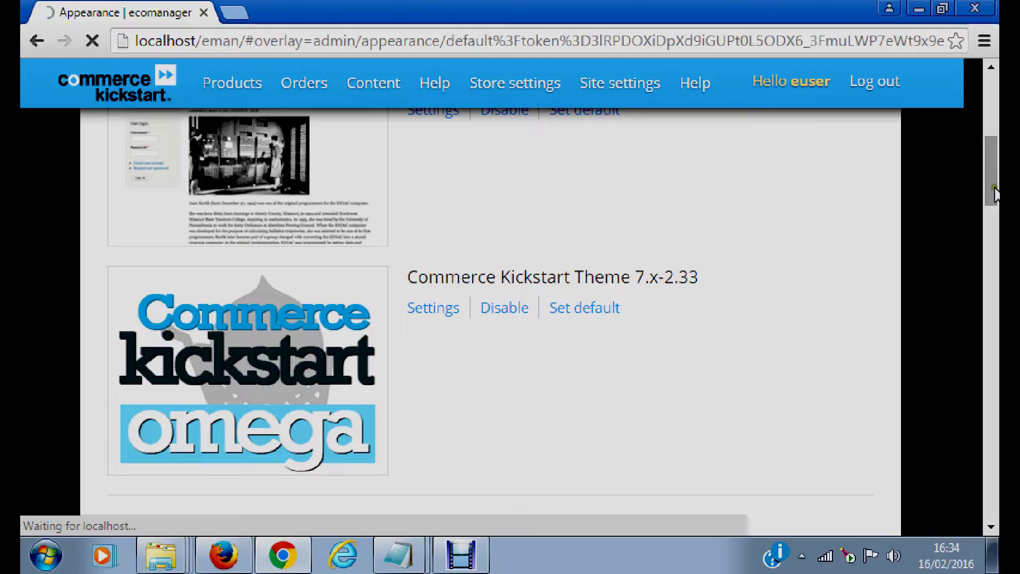
scroll(995, 194, "down", 4)
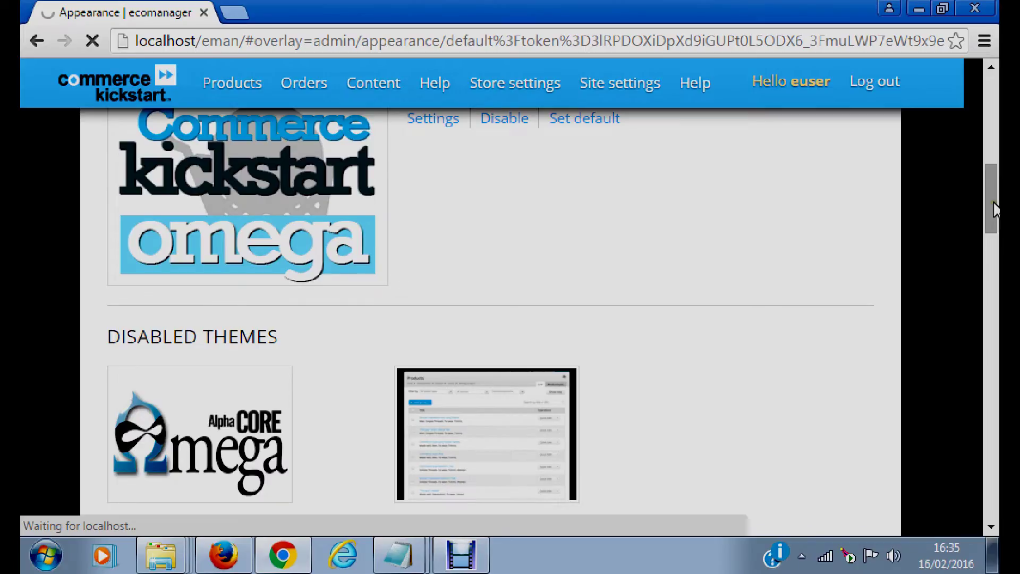
left_click_drag(993, 201, 990, 149)
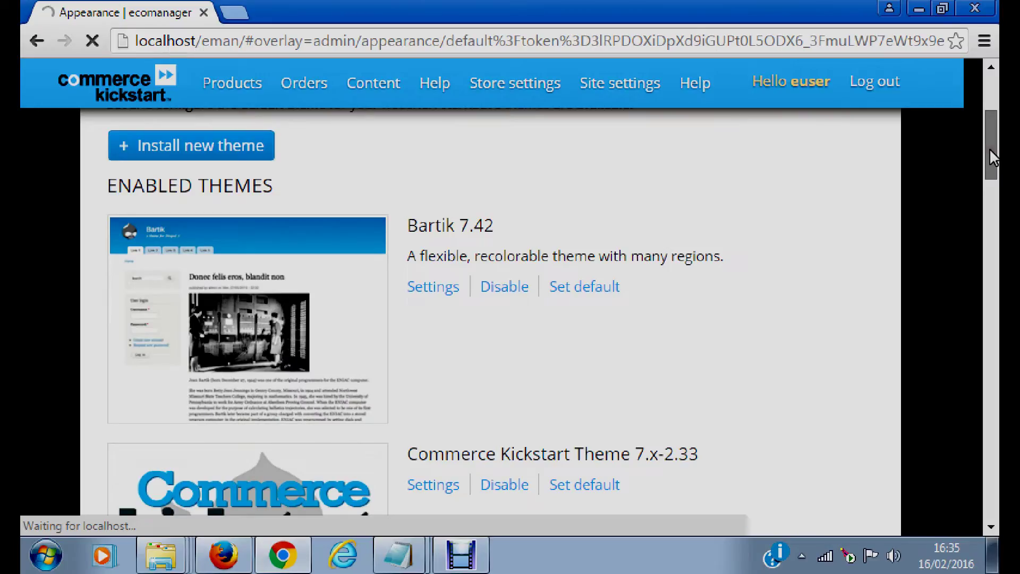
left_click_drag(989, 148, 989, 92)
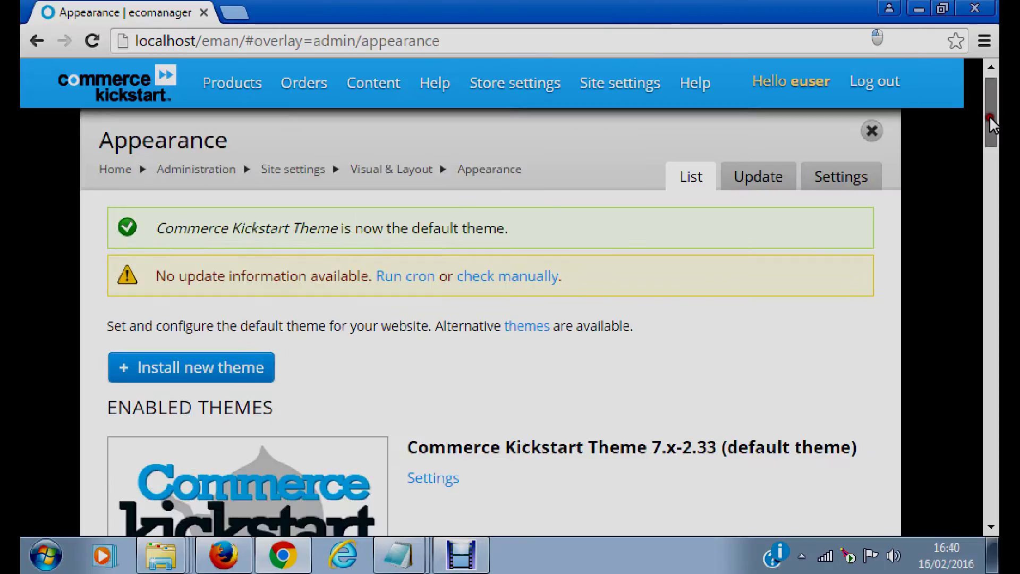
scroll(990, 116, "up", 1)
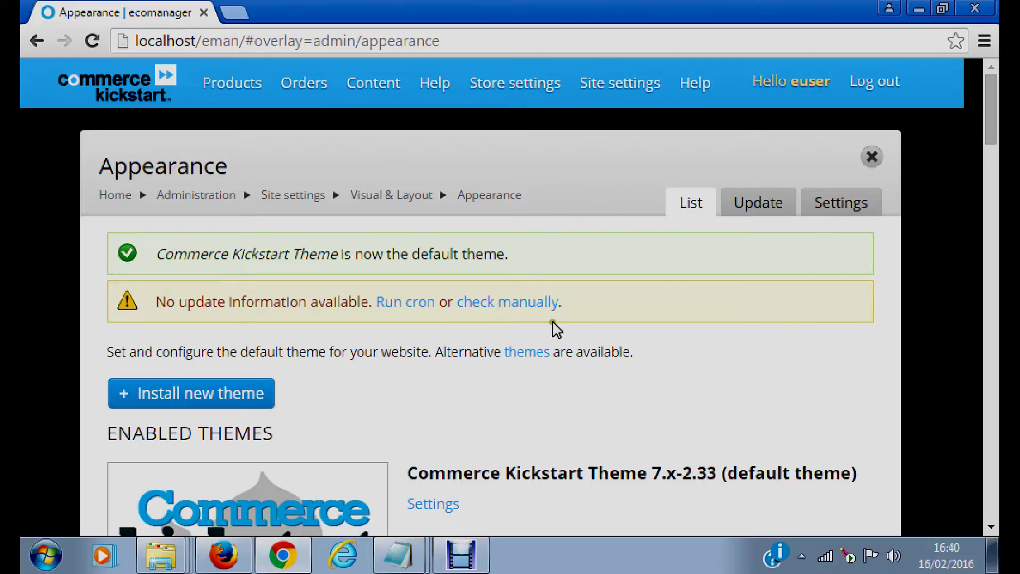
Step: Open the global appearance Settings and scroll down to the Logo image settings
left_click(839, 210)
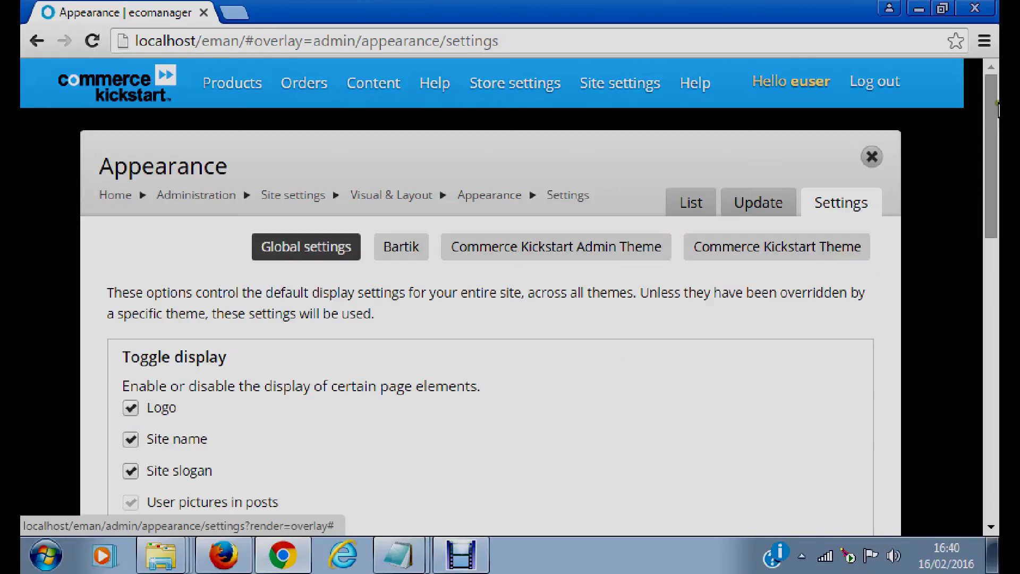
left_click_drag(992, 122, 996, 242)
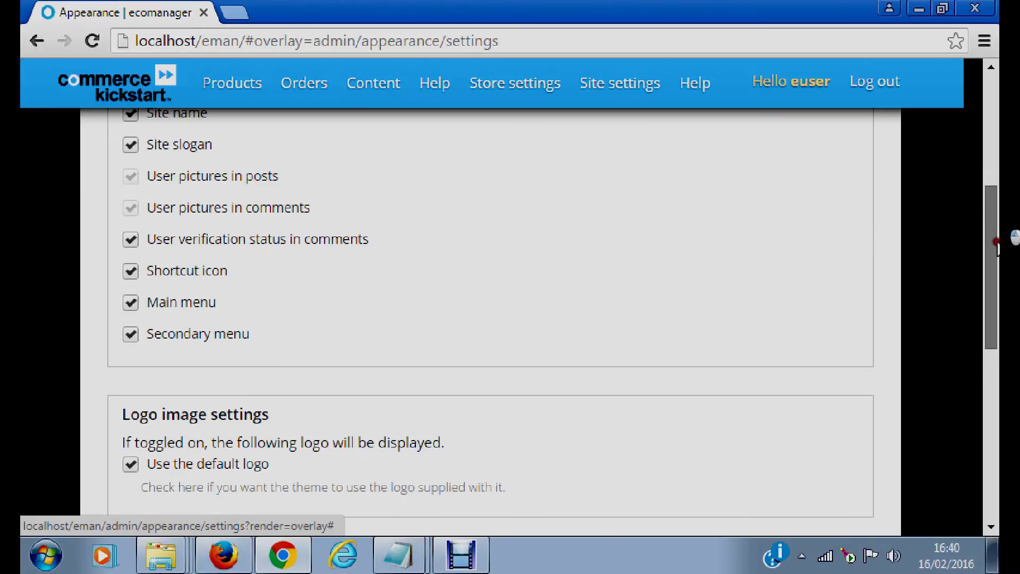
scroll(133, 307, "down", 3)
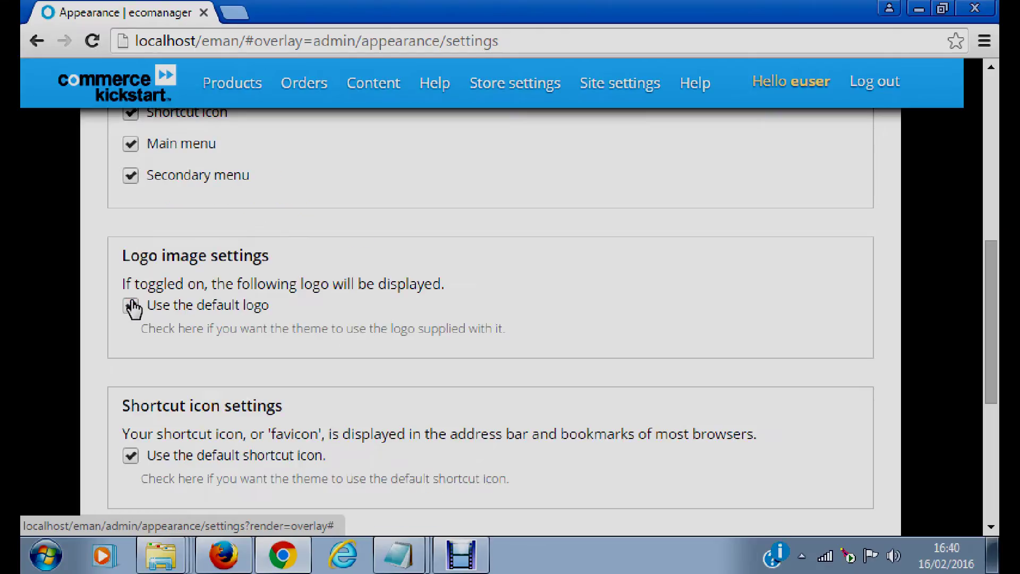
Step: Untick the default logo and browse to drive D in the file chooser
left_click(131, 306)
left_click(183, 467)
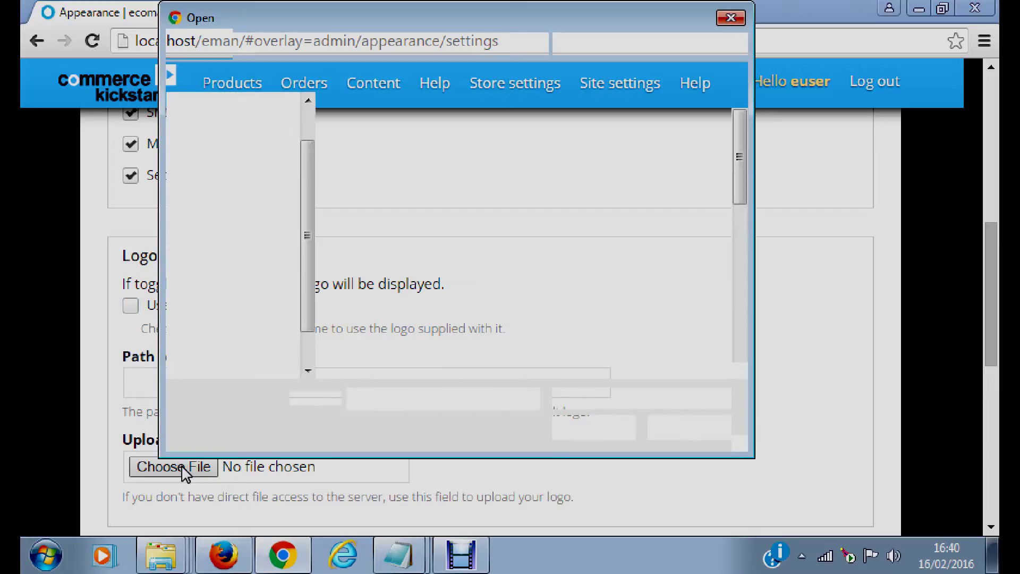
left_click(228, 262)
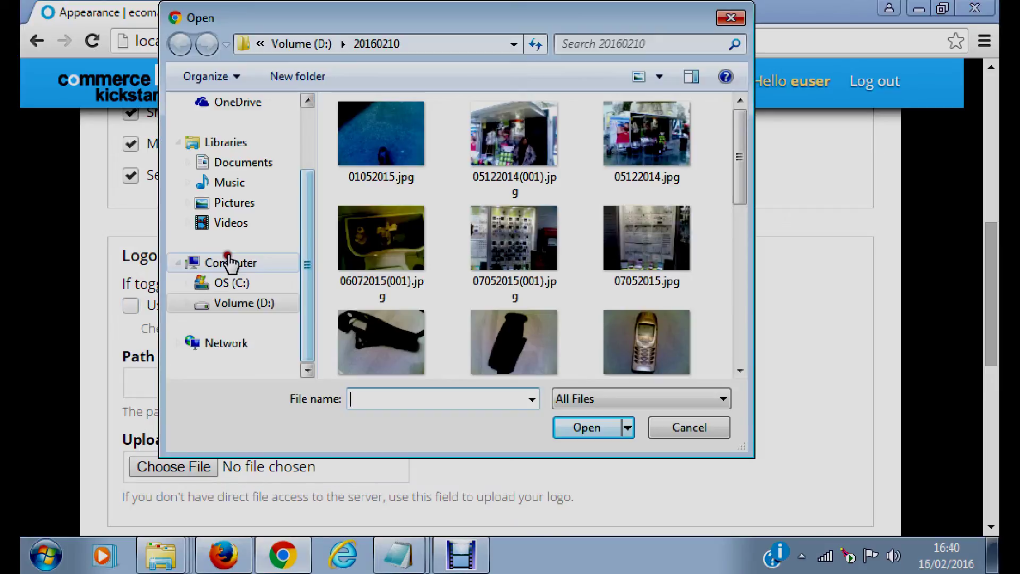
left_click(186, 302)
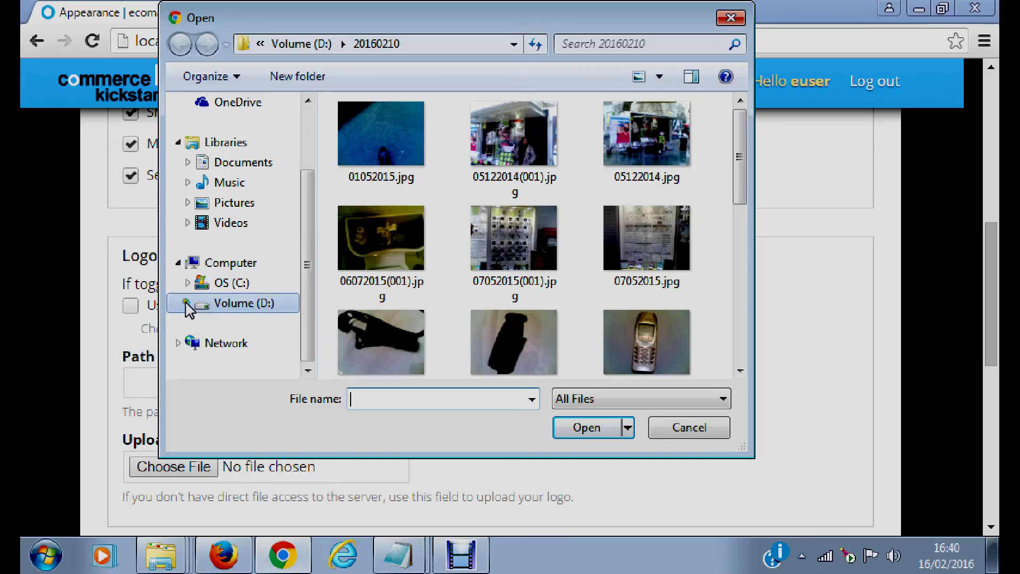
left_click(186, 302)
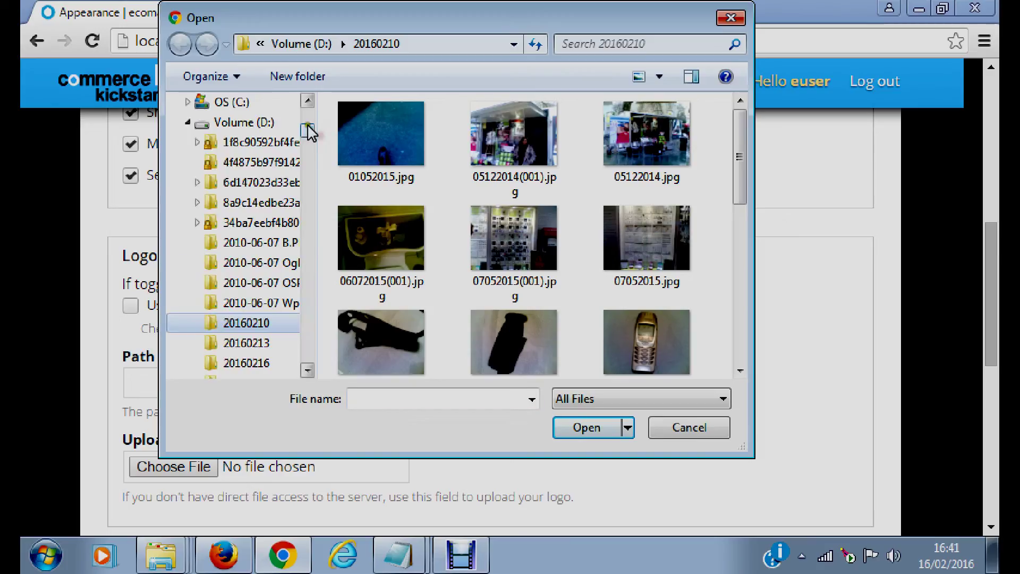
Step: Pick logoDig4Tgreyb.png from the Arts folder as the logo image to upload
left_click_drag(308, 130, 309, 151)
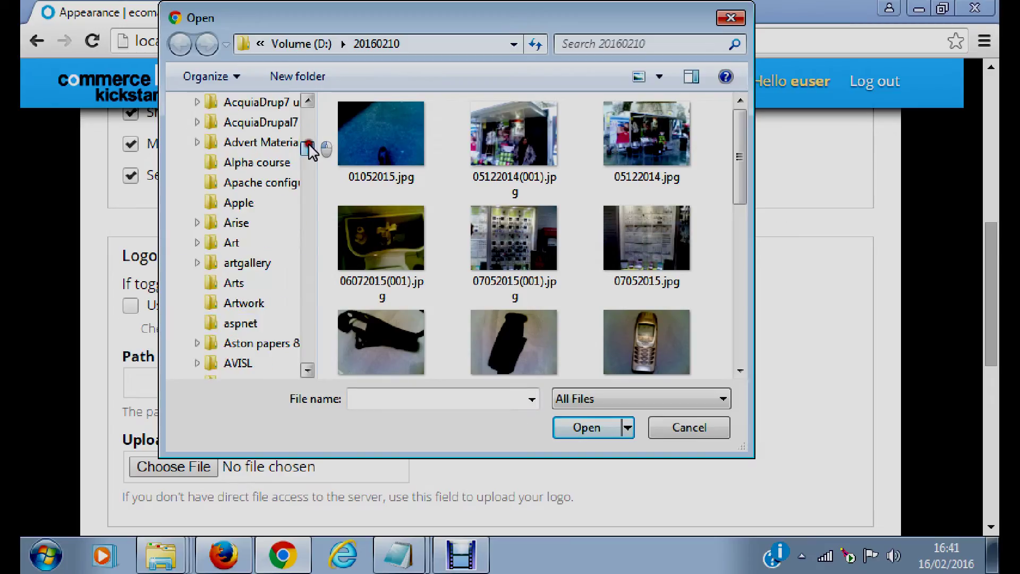
left_click(269, 143)
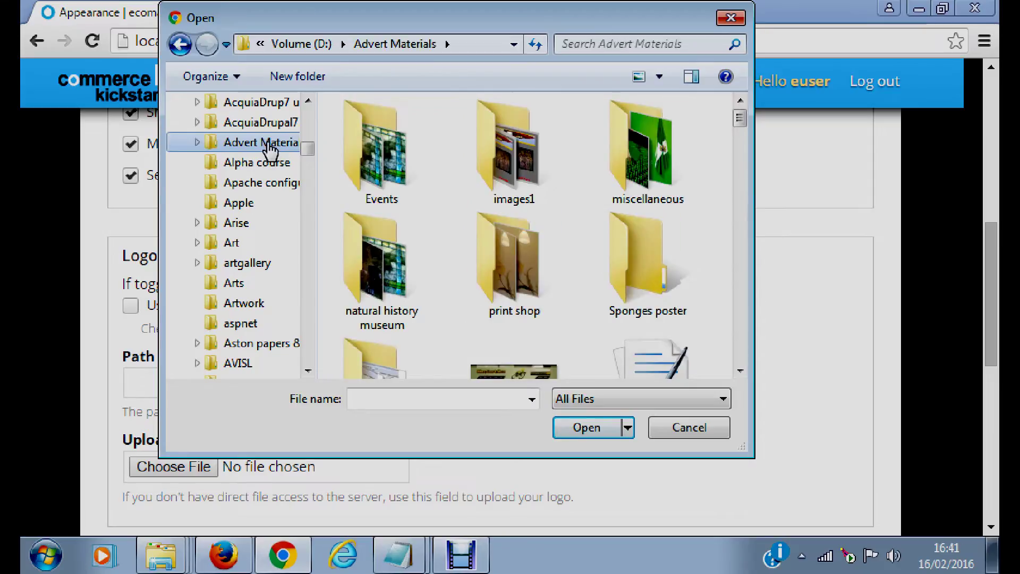
left_click(252, 244)
left_click(260, 284)
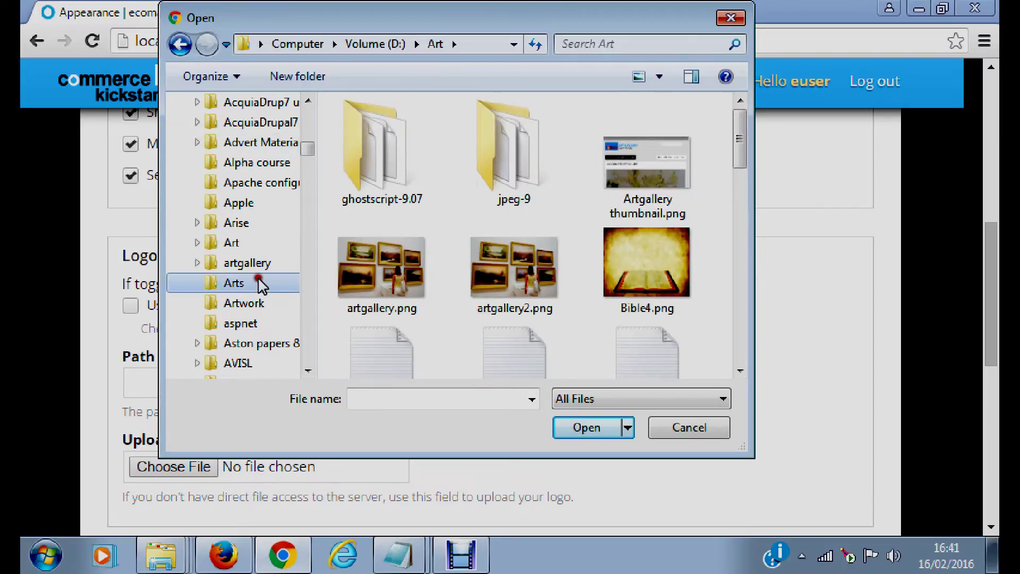
scroll(691, 201, "down", 3)
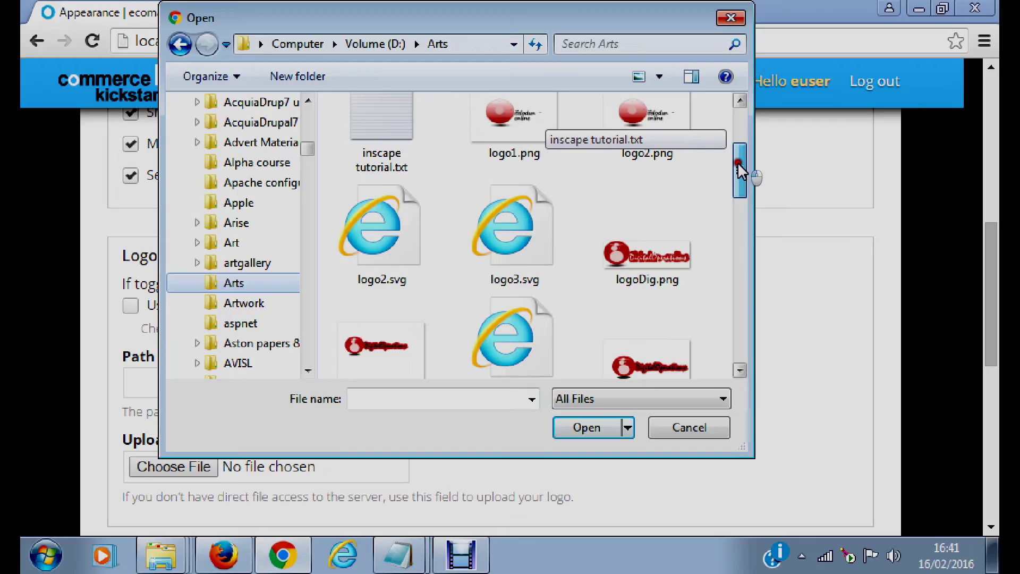
left_click_drag(740, 171, 739, 232)
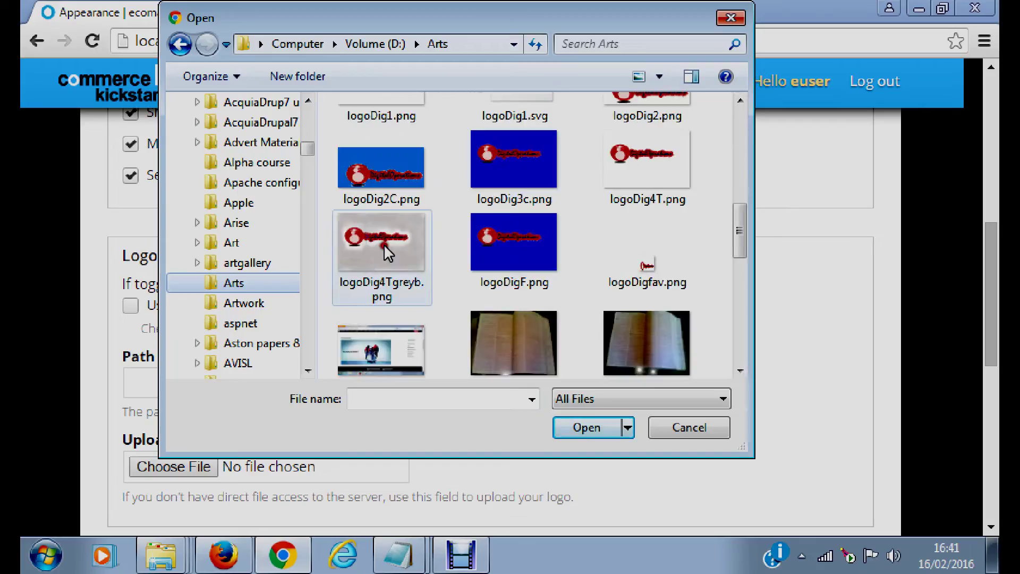
left_click(383, 244)
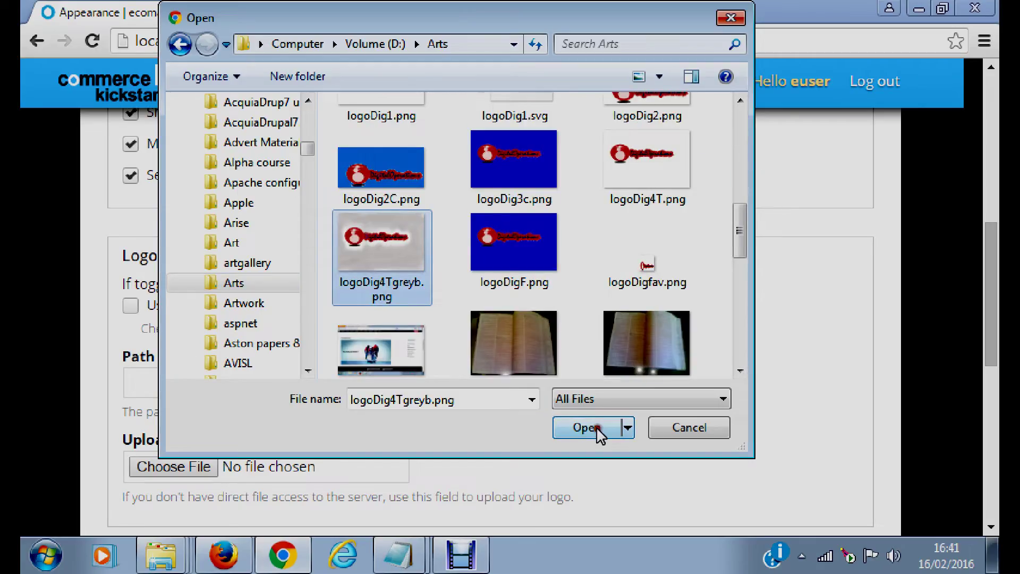
left_click(587, 428)
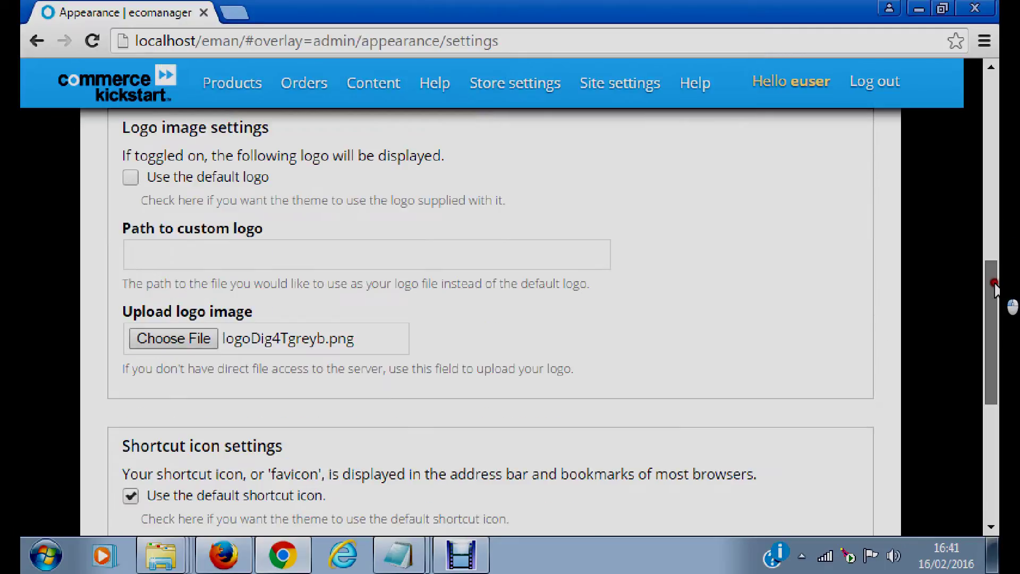
Step: Save the appearance configuration with the logoDig4Tgreyb.png logo and scroll back to the top
left_click_drag(995, 286, 995, 350)
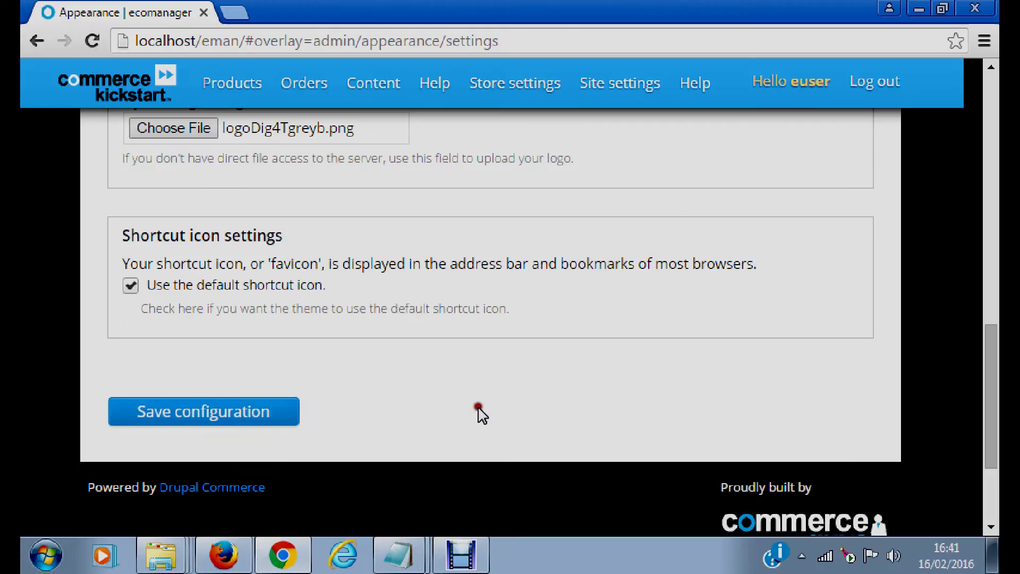
left_click(298, 407)
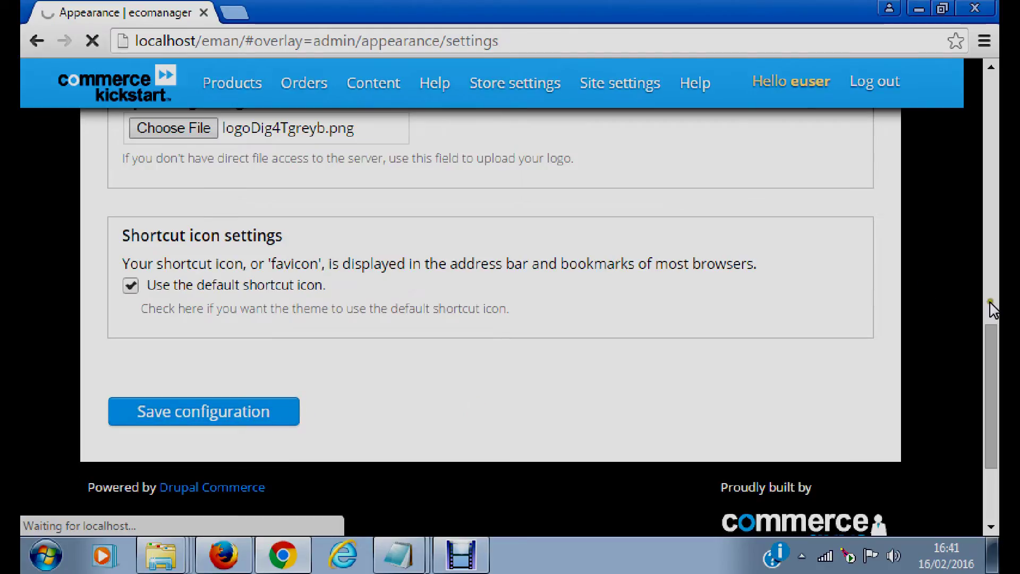
scroll(991, 308, "up", 10)
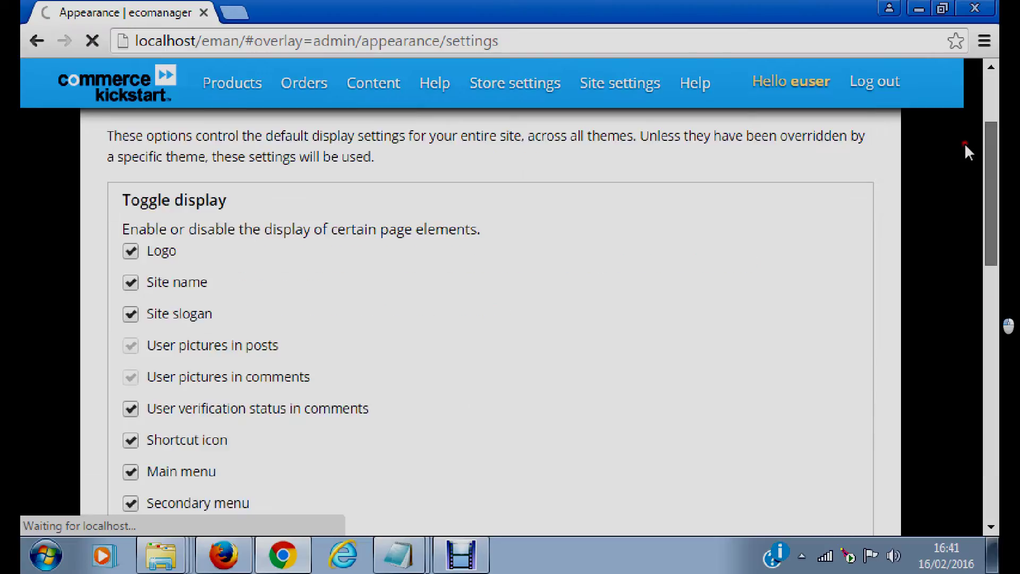
scroll(994, 117, "up", 1)
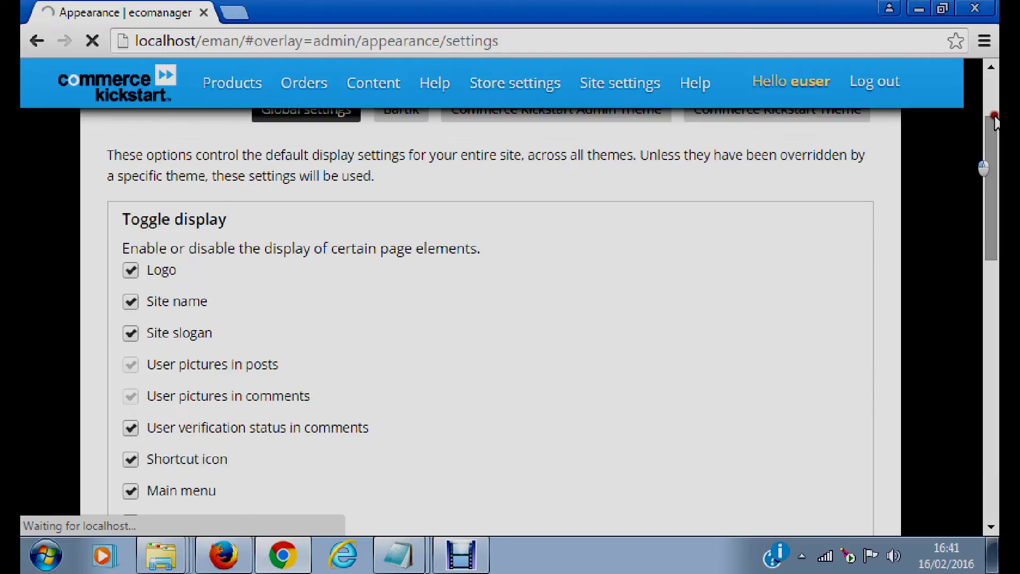
scroll(994, 121, "up", 3)
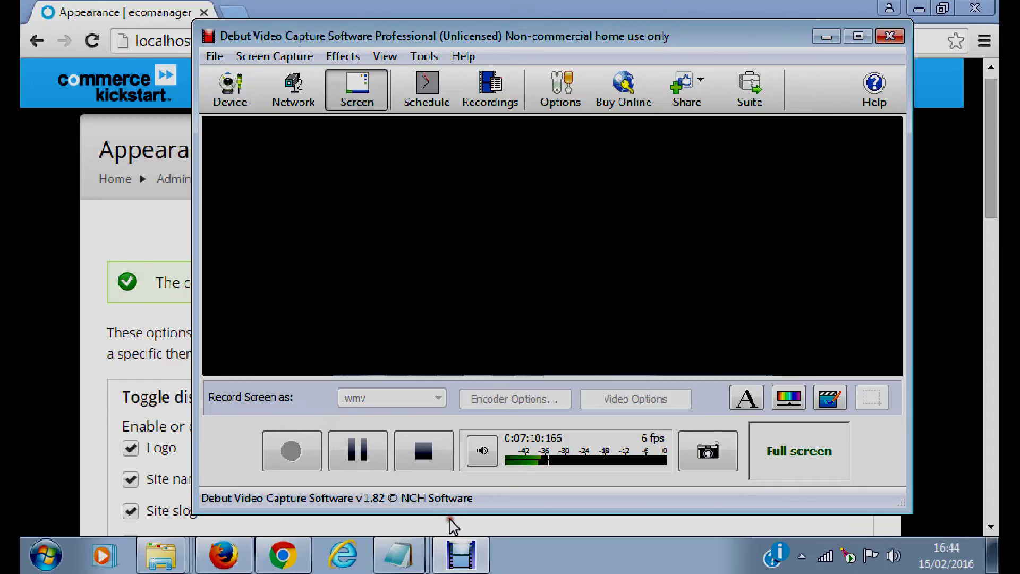
Step: Minimise the Debut Video Capture window to reveal the saved Appearance settings
left_click(825, 36)
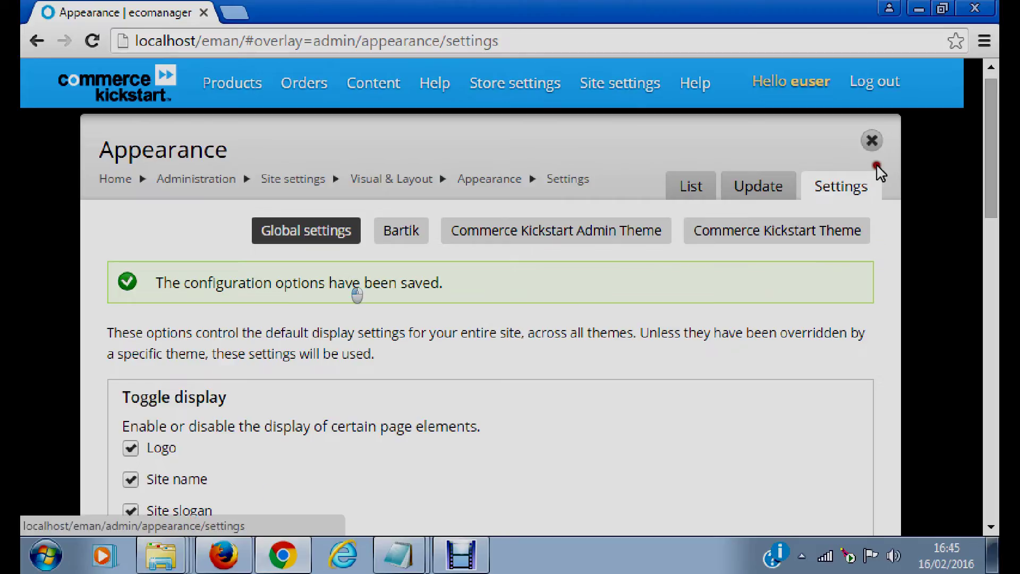
Step: Close the Appearance overlay to view the storefront home page with the uploaded red logo
left_click(872, 140)
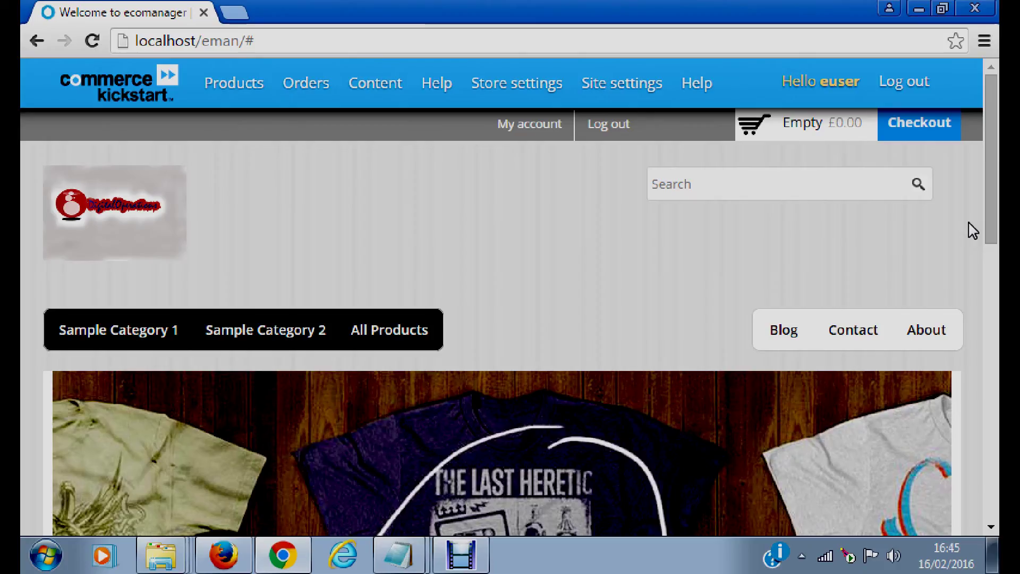
scroll(992, 235, "down", 1)
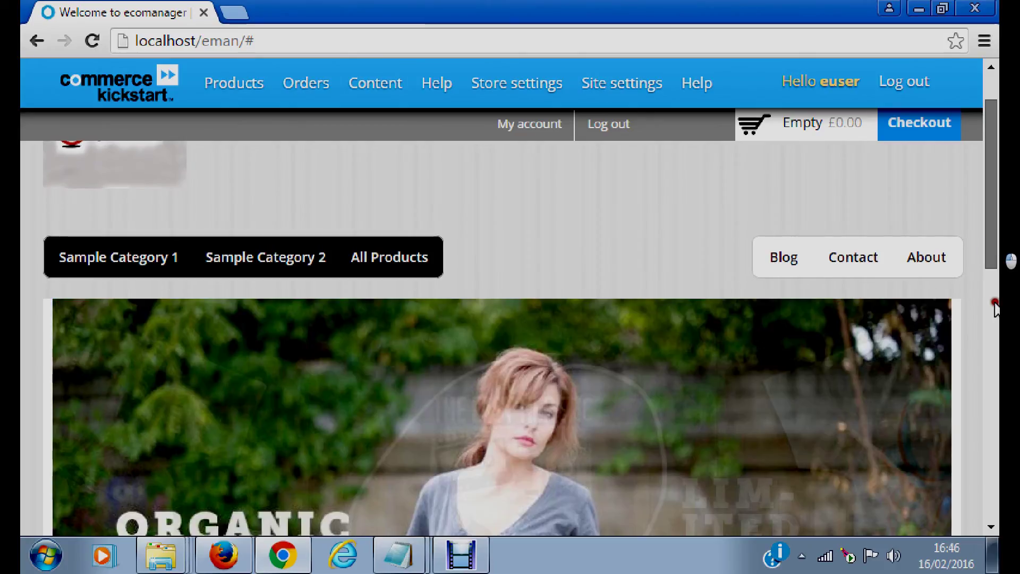
scroll(991, 223, "up", 1)
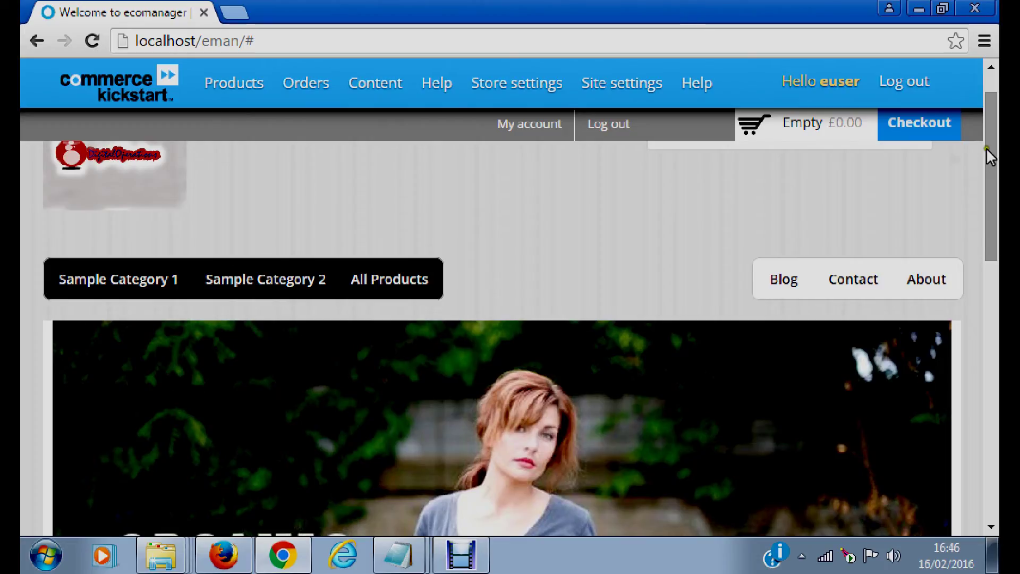
scroll(718, 300, "up", 1)
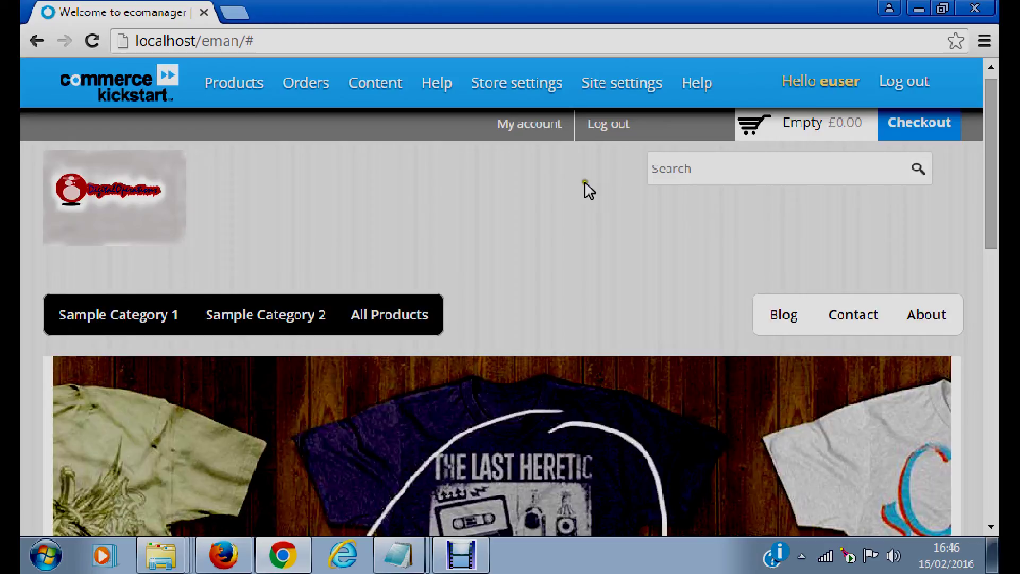
left_click_drag(992, 165, 992, 186)
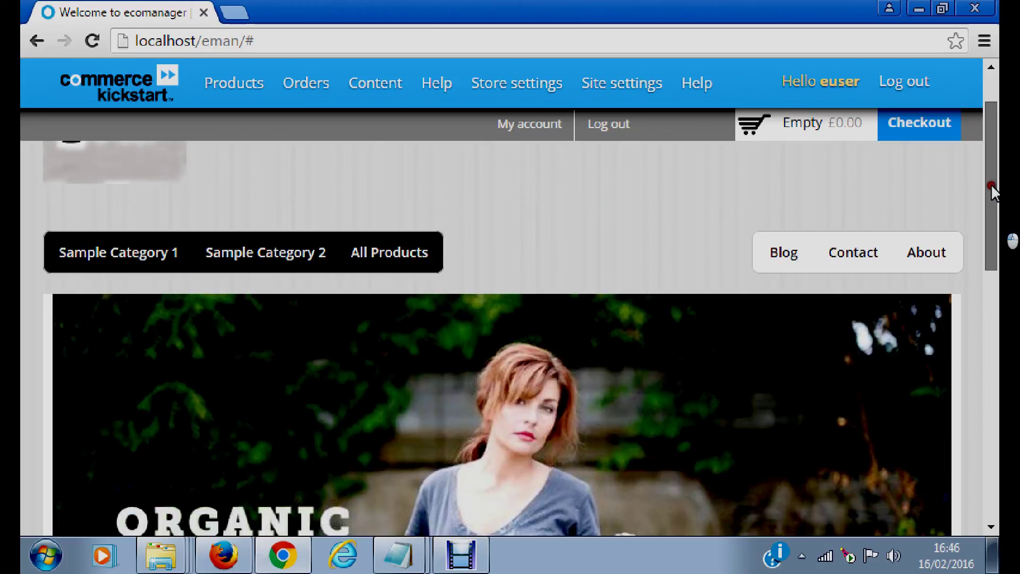
left_click_drag(992, 186, 991, 172)
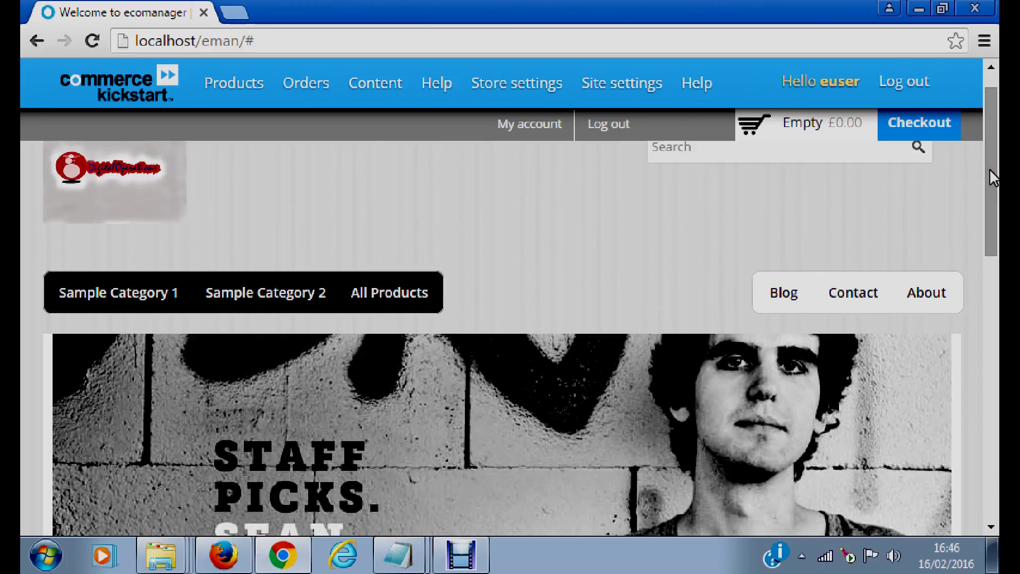
left_click_drag(990, 168, 989, 148)
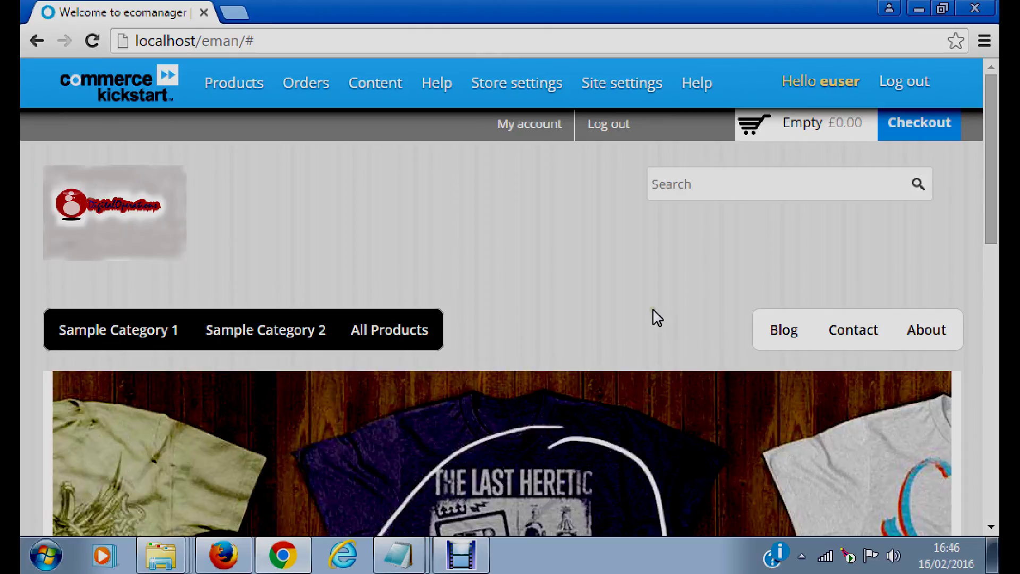
left_click(653, 311)
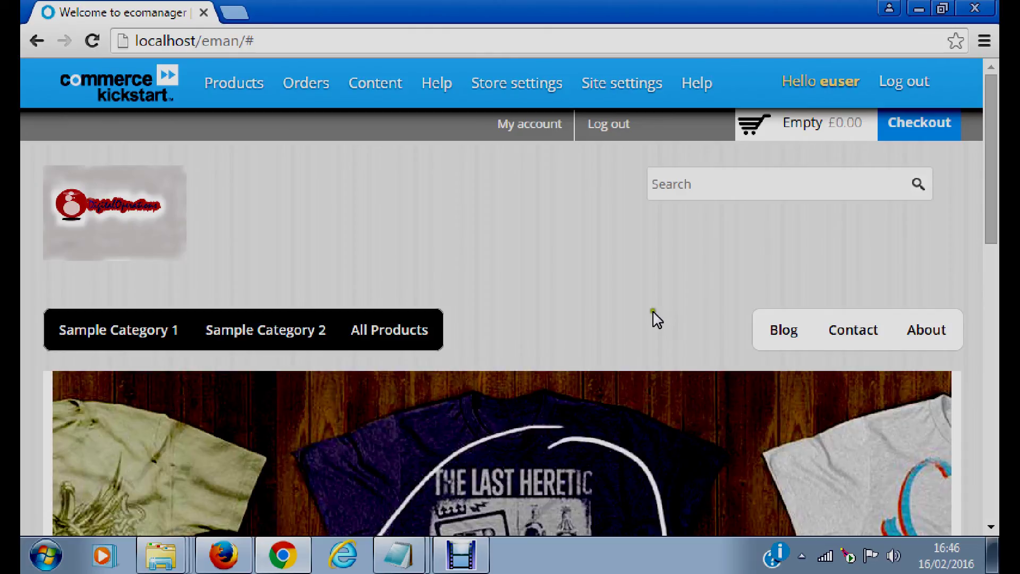